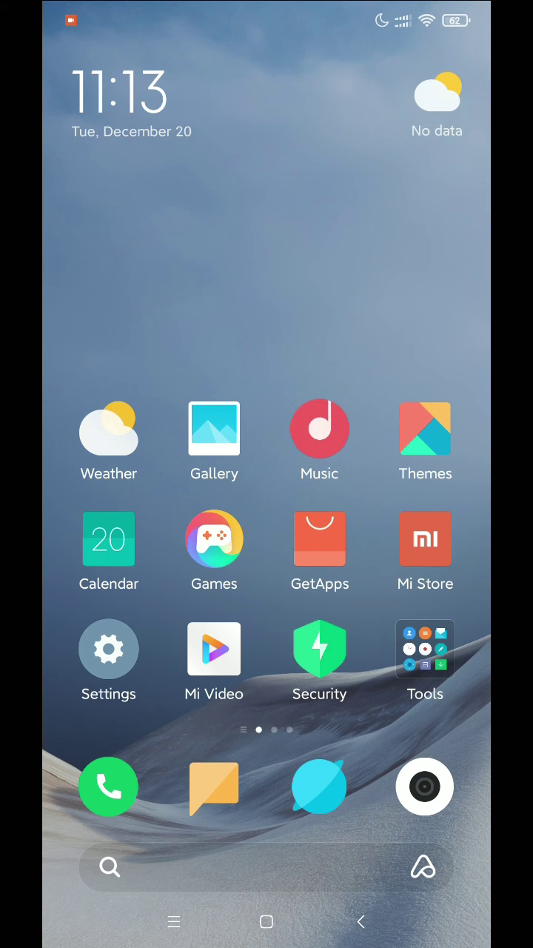
- Flip between home pages, then launch Settings and go into its Apps section
left_click_drag(408, 518, 111, 518)
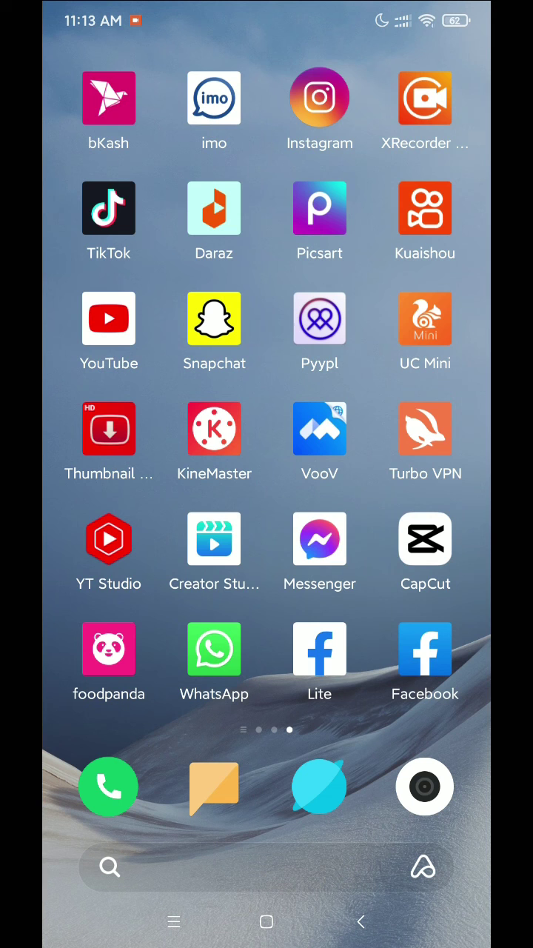
left_click_drag(111, 519, 444, 518)
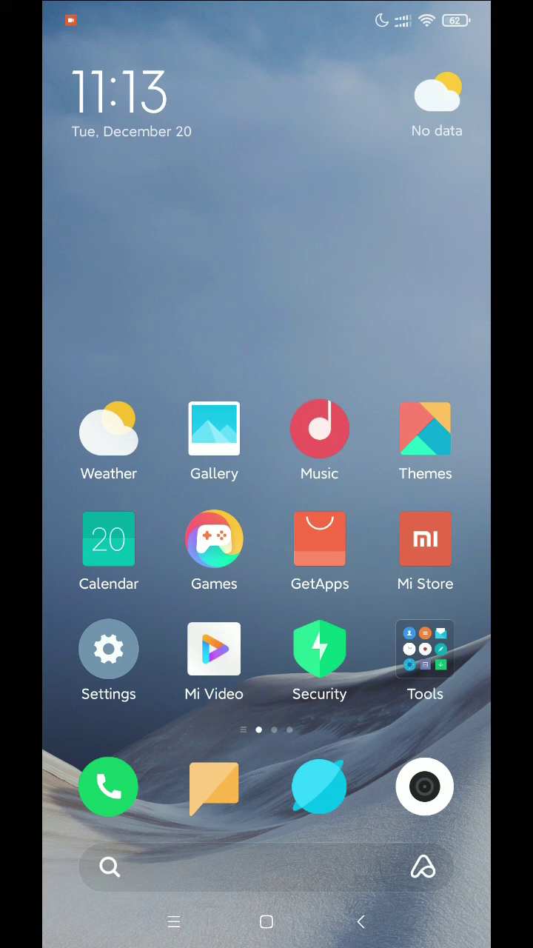
left_click(108, 649)
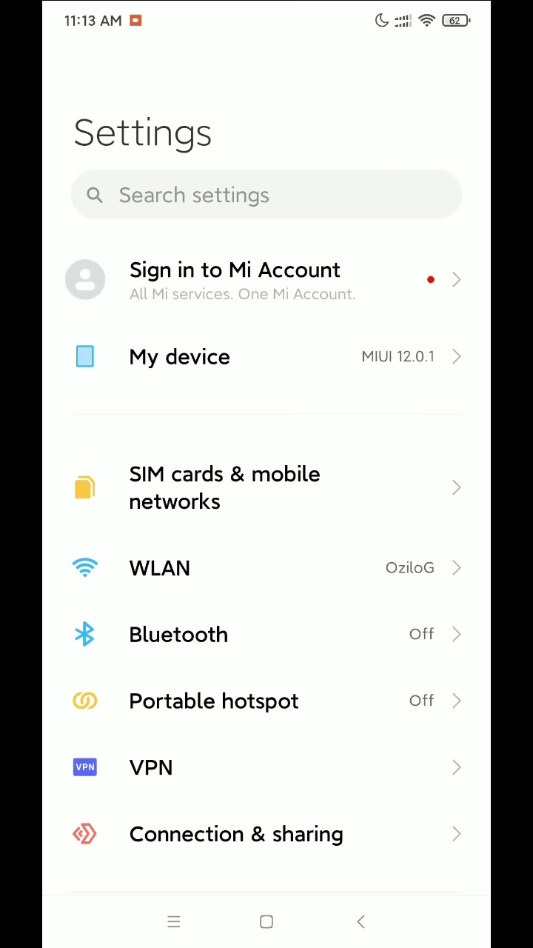
scroll(326, 659, "down", 10)
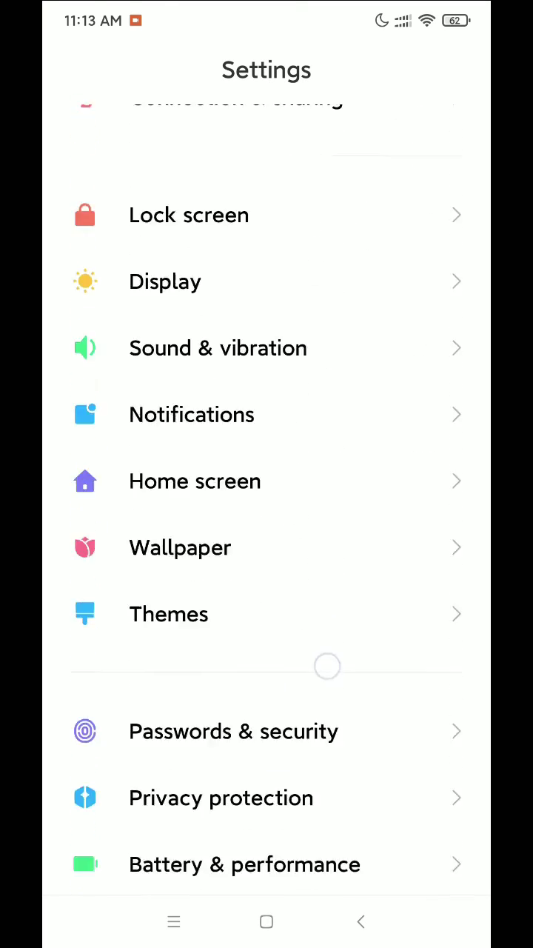
scroll(267, 666, "down", 5)
scroll(267, 726, "up", 2)
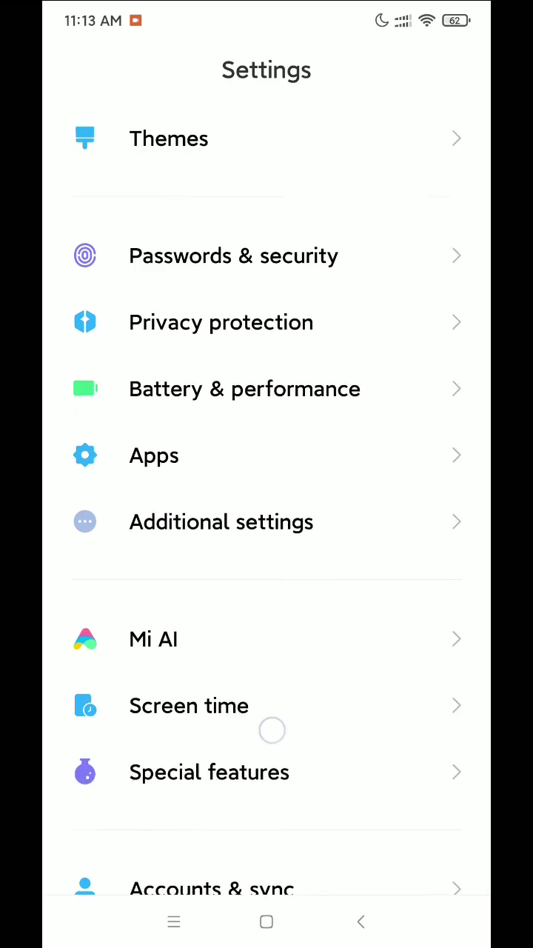
scroll(266, 711, "up", 2)
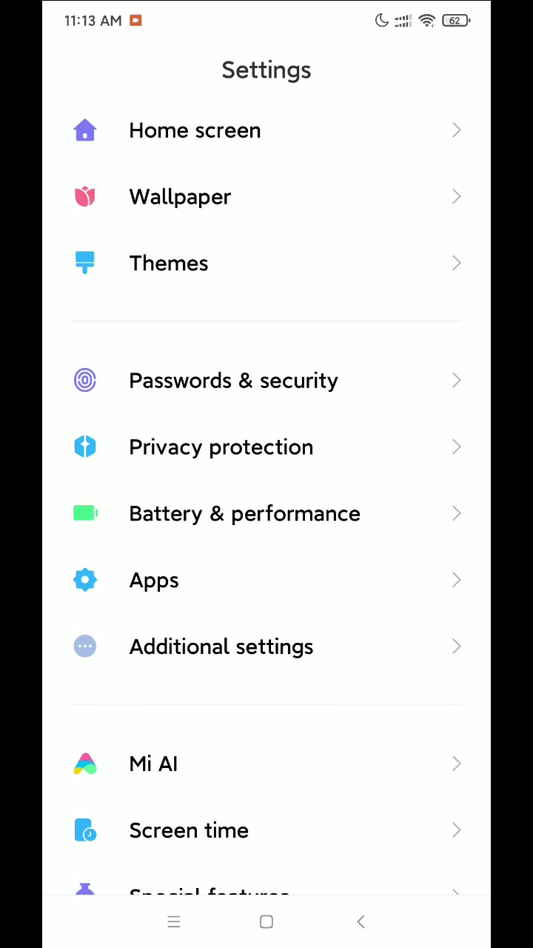
left_click(272, 581)
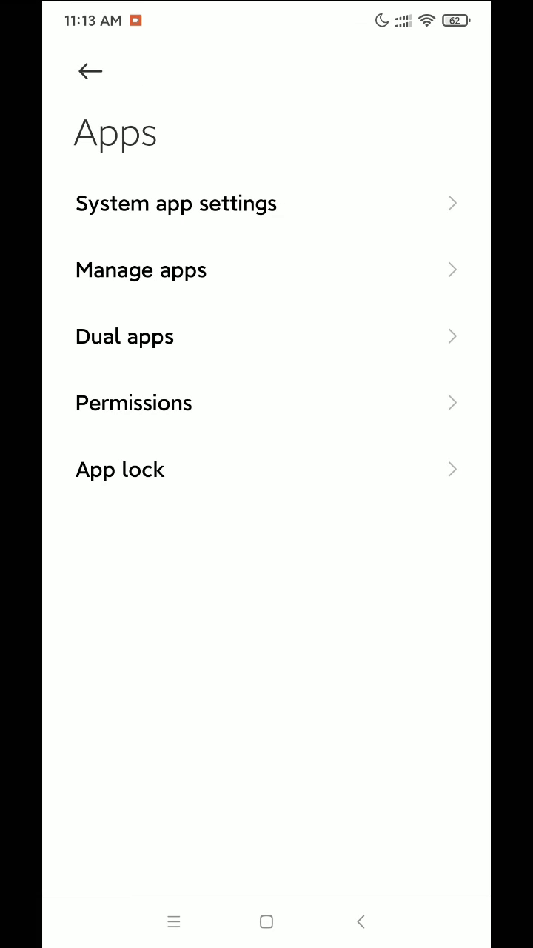
- Open Manage apps to show the list of installed apps
left_click(408, 269)
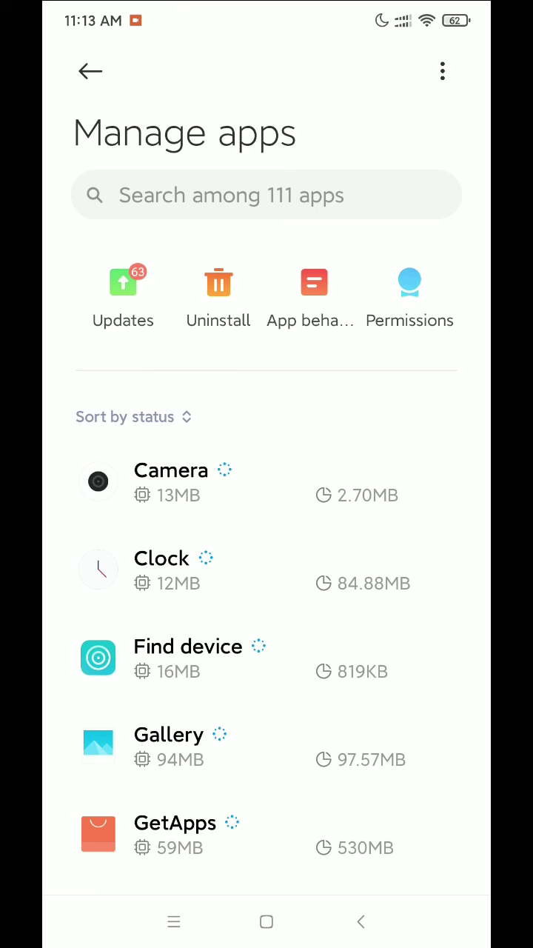
scroll(266, 666, "down", 8)
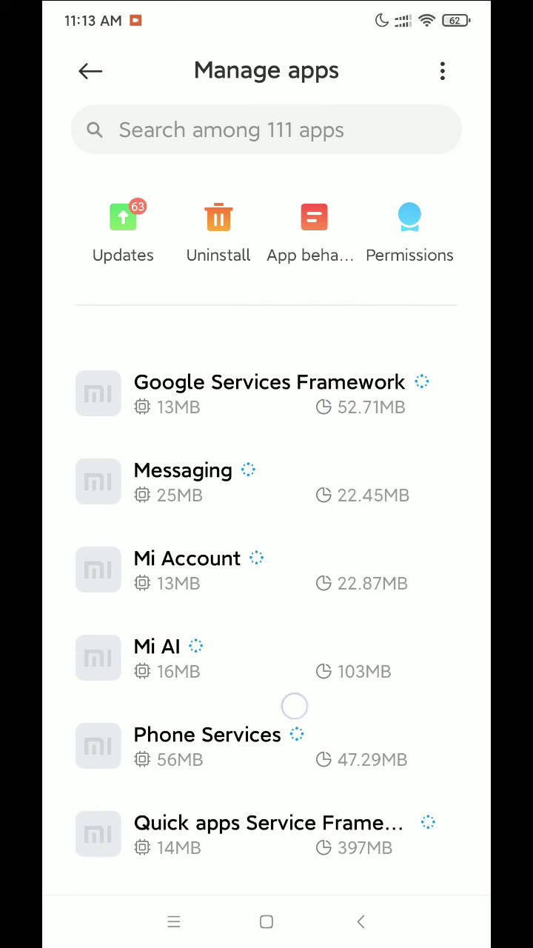
scroll(294, 705, "down", 3)
scroll(294, 706, "down", 2)
scroll(294, 705, "down", 3)
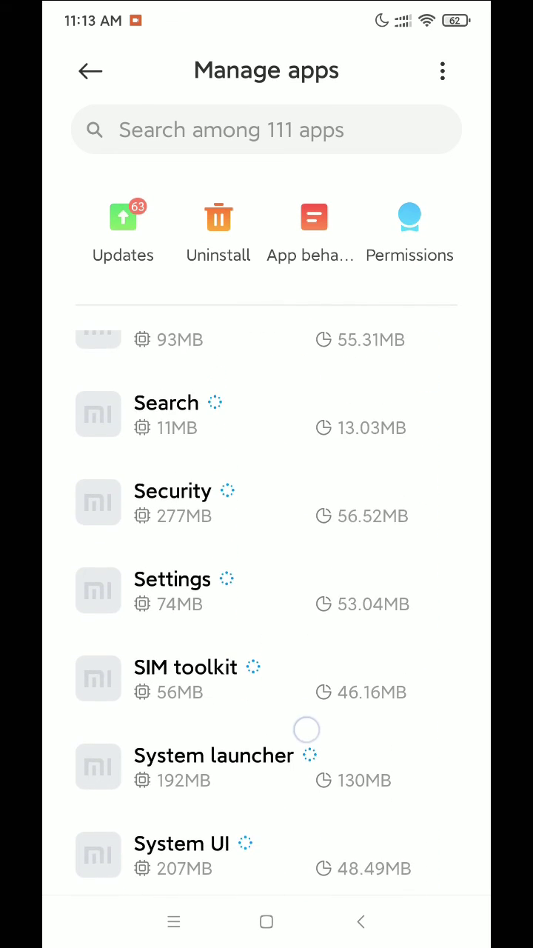
scroll(306, 729, "down", 2)
scroll(306, 729, "down", 3)
scroll(307, 729, "down", 2)
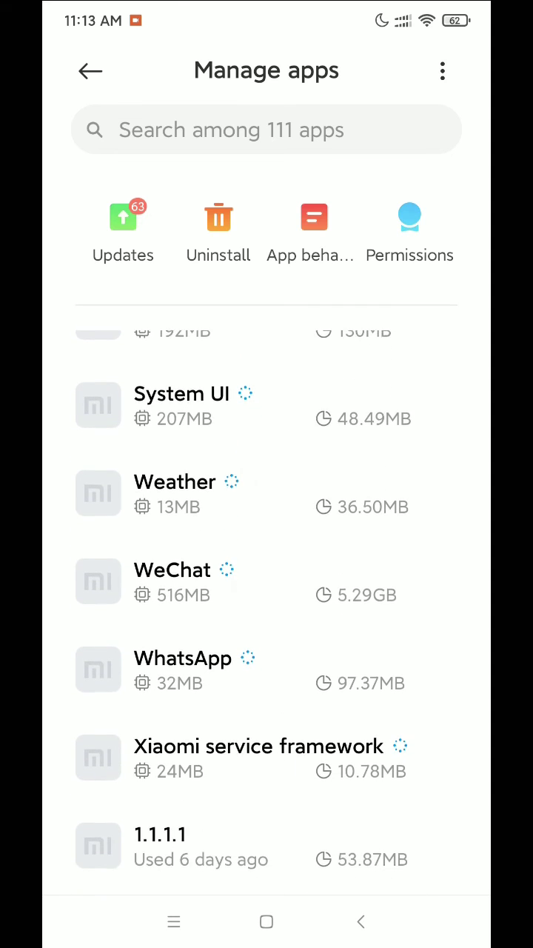
scroll(266, 629, "down", 1)
scroll(266, 629, "up", 3)
scroll(266, 629, "up", 1)
scroll(266, 629, "up", 1)
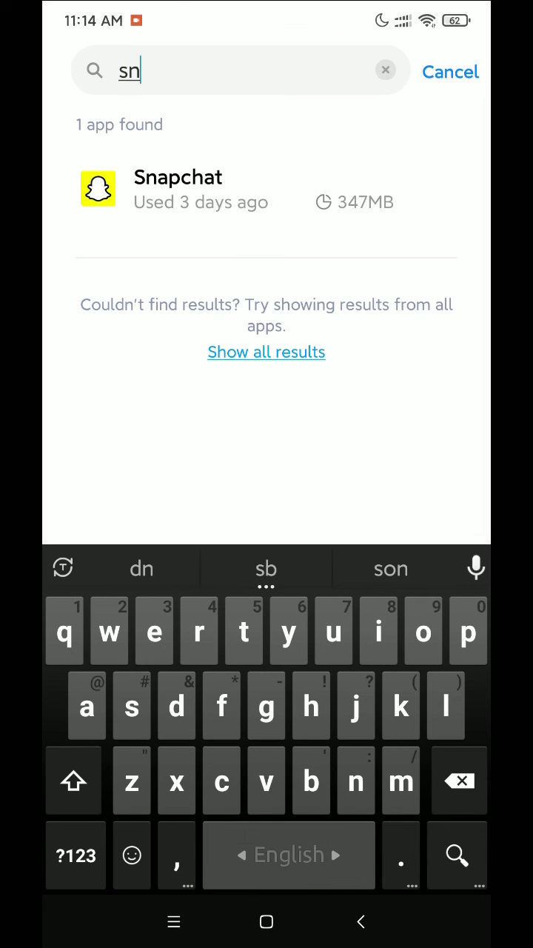
- Clear only the cache from Snapchat's App info page, then return to the home screen
left_click(298, 202)
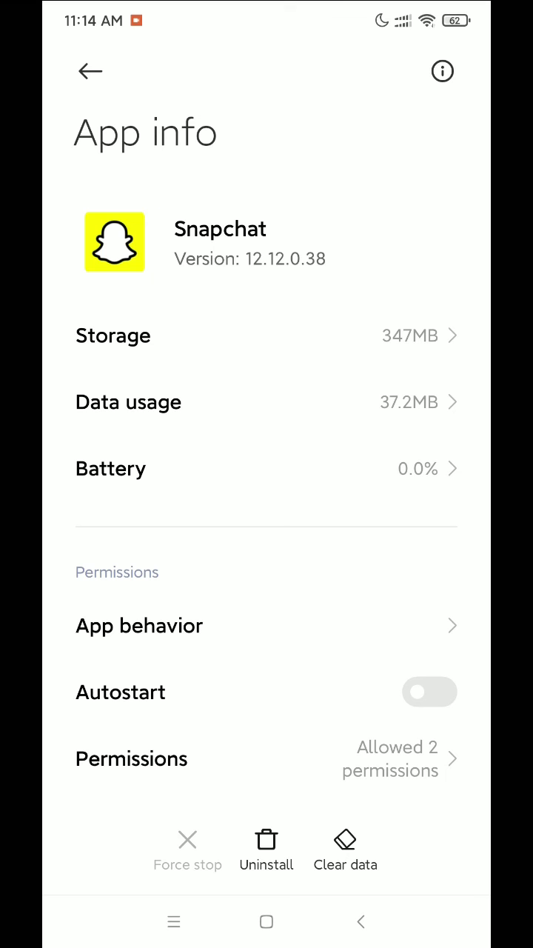
left_click(345, 848)
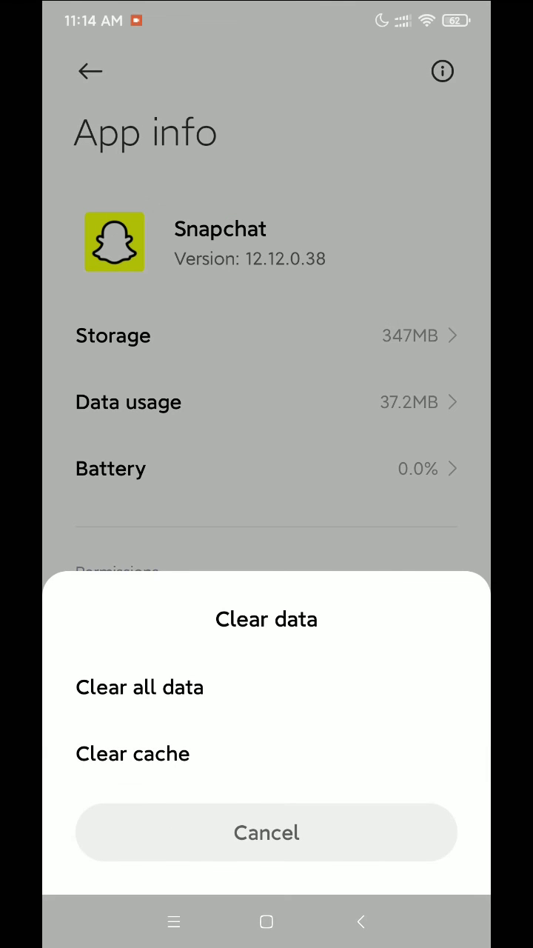
left_click(353, 760)
left_click(366, 831)
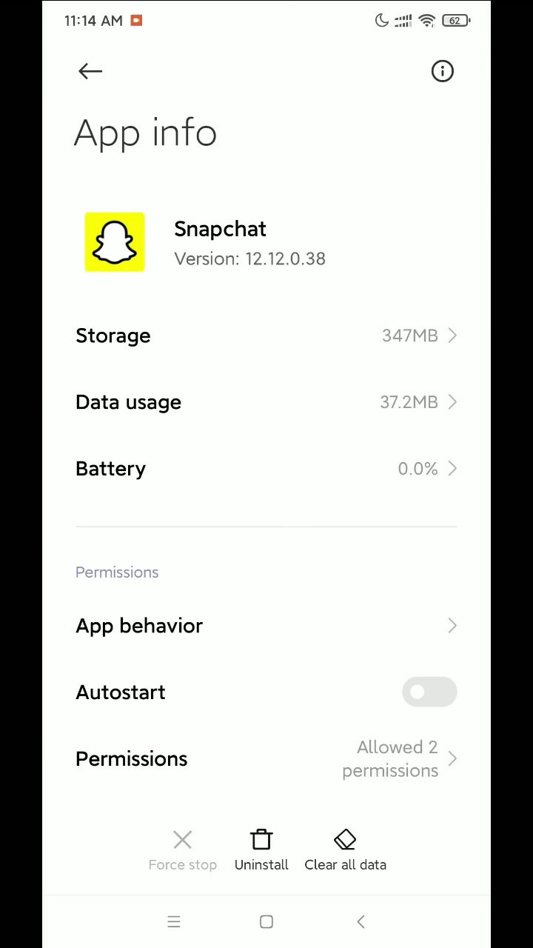
left_click(266, 921)
- Launch Google Play and view Snapchat's store page, then return to Snapchat's home page
left_click_drag(415, 415, 118, 415)
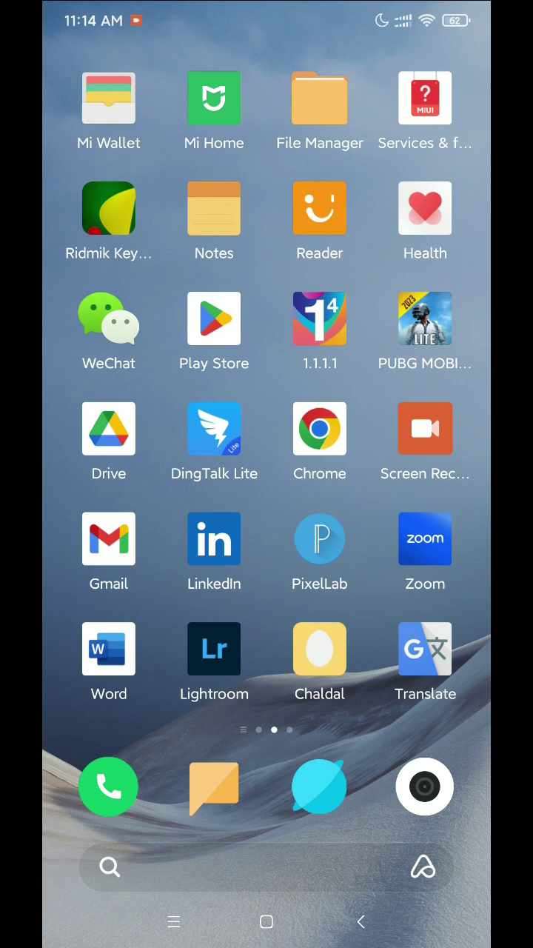
left_click(214, 319)
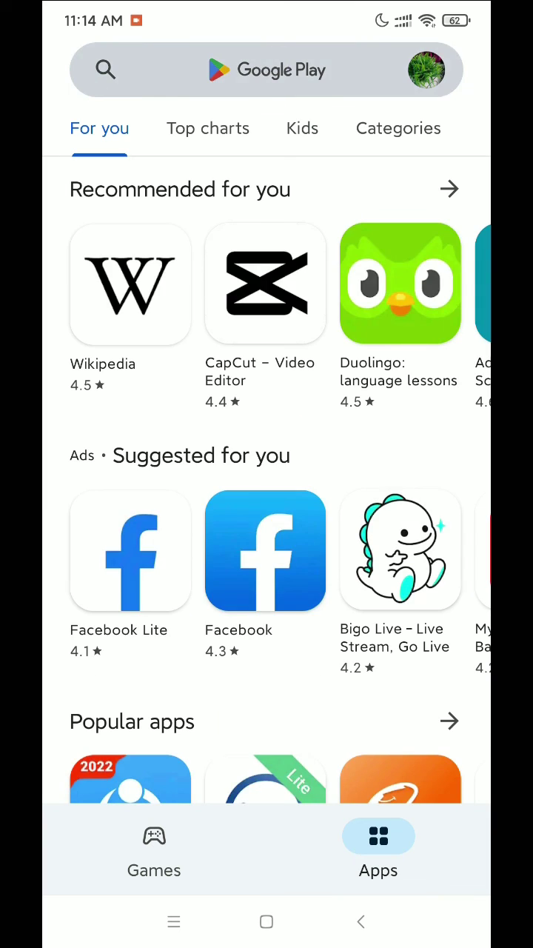
left_click(266, 69)
type("snapchat")
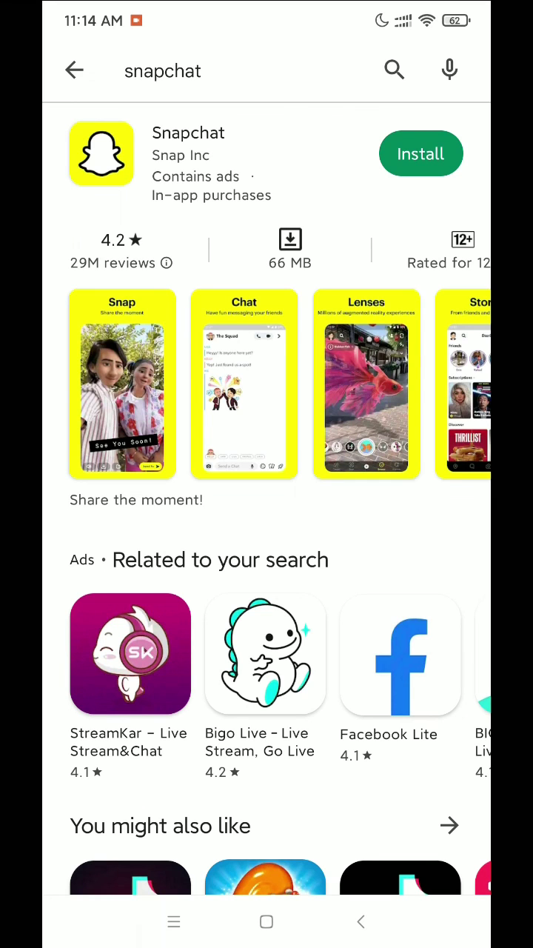
left_click(252, 148)
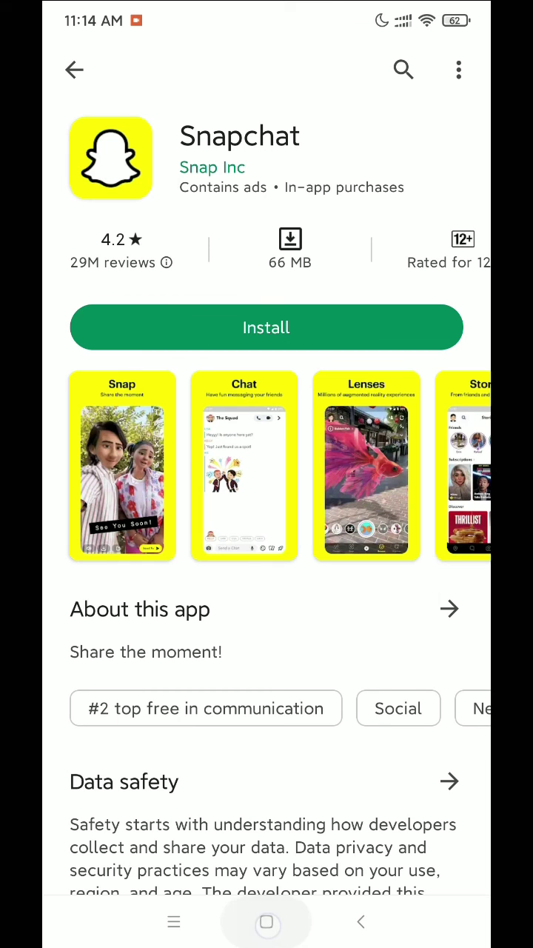
left_click(267, 921)
left_click_drag(415, 519, 118, 518)
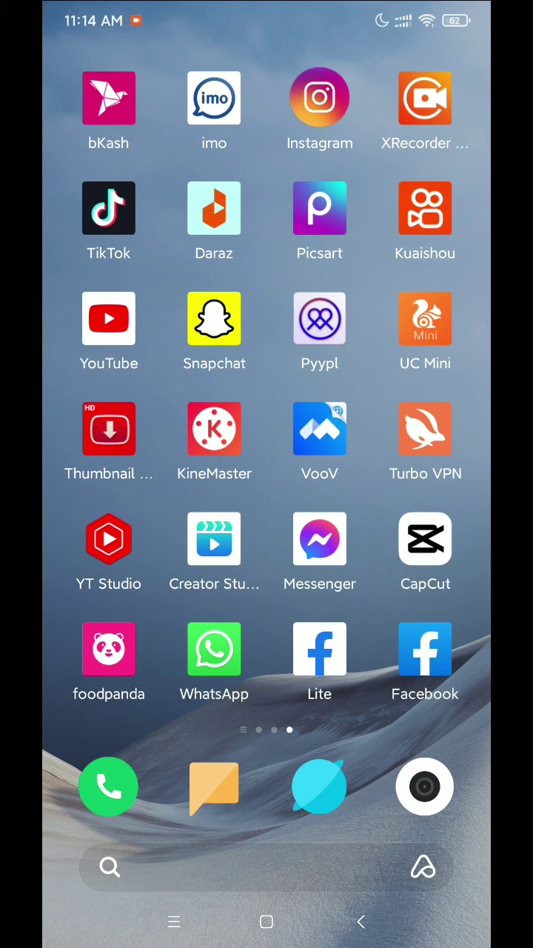